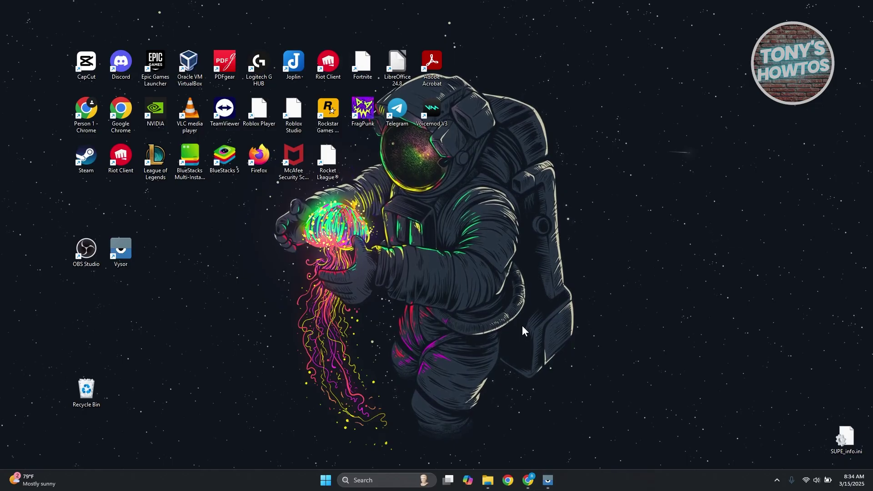
Step: Download SCMD.Workshop.Downloader.2.v1.1.1.zip from the latest GitHub release and show it in Downloads
click(532, 483)
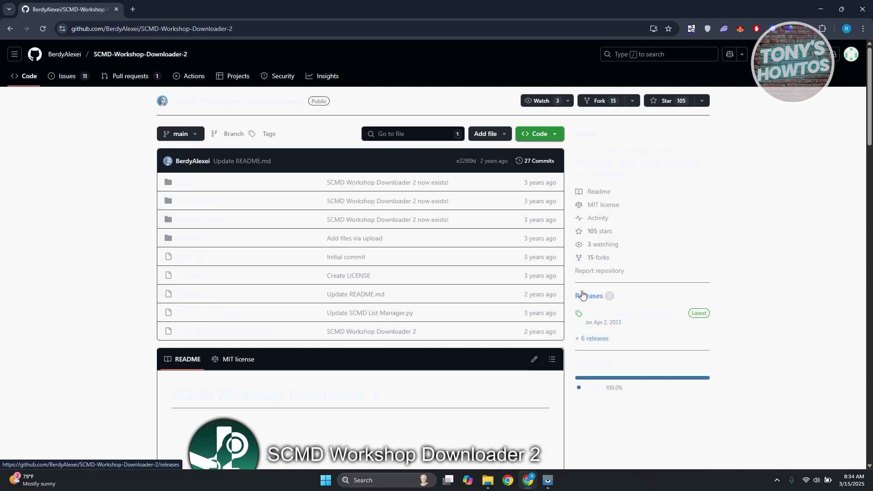
click(593, 316)
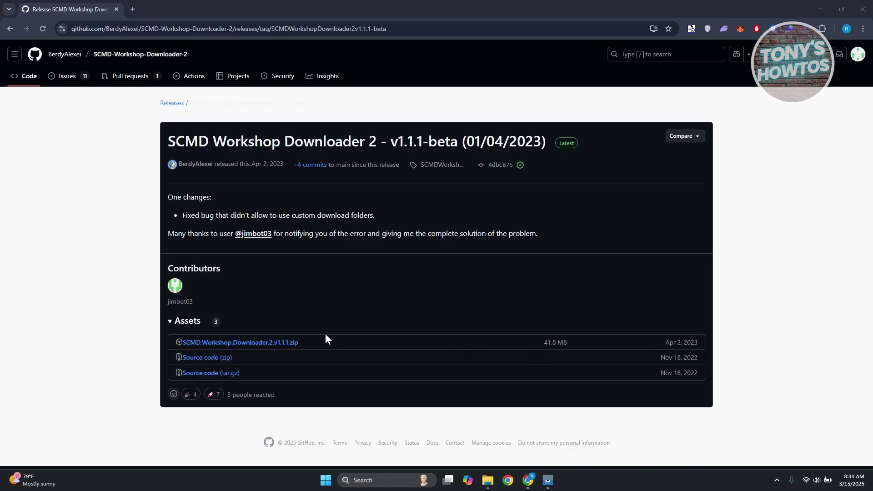
click(286, 343)
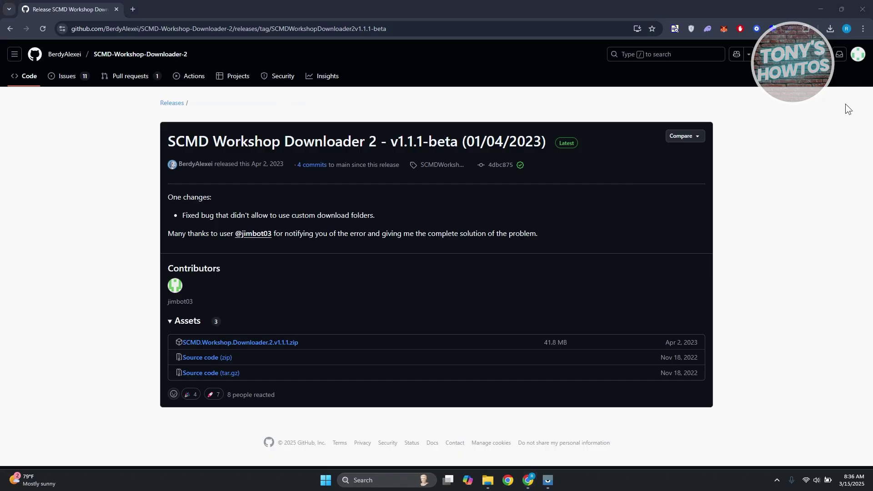
click(830, 29)
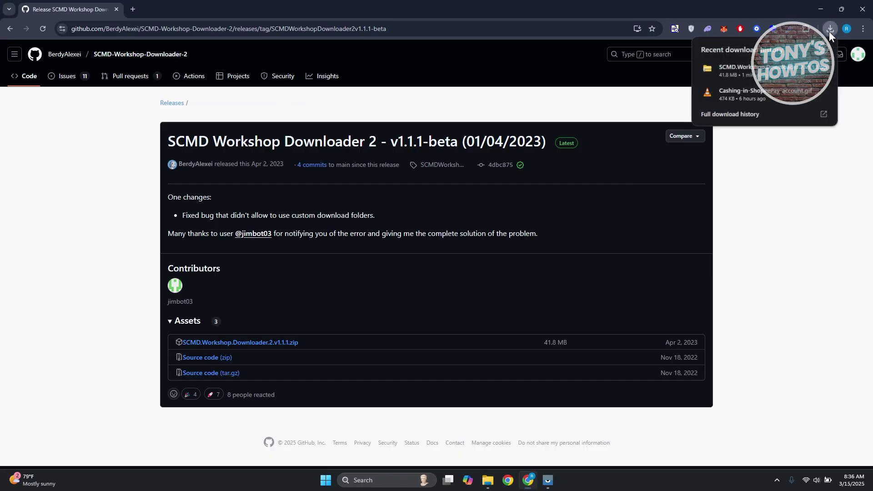
click(804, 69)
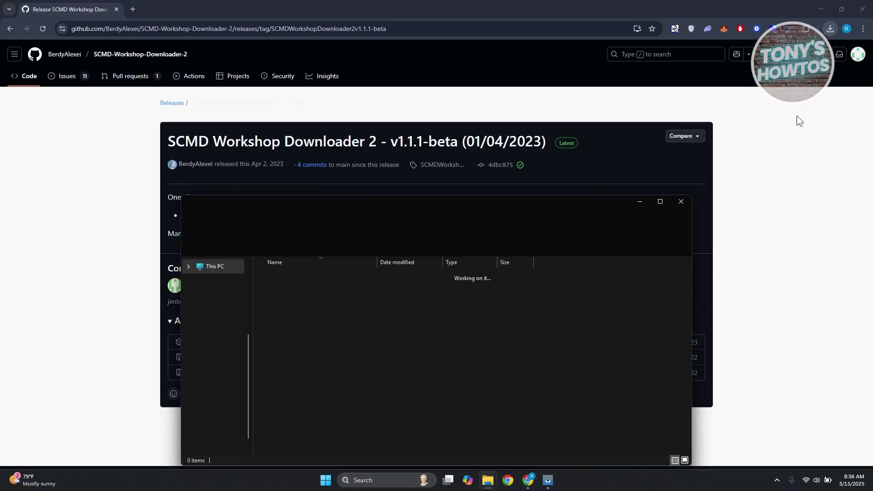
Step: Create a desktop folder with the default name 'New folder' and open it
click(814, 5)
drag(500, 201, 492, 98)
drag(438, 105, 337, 126)
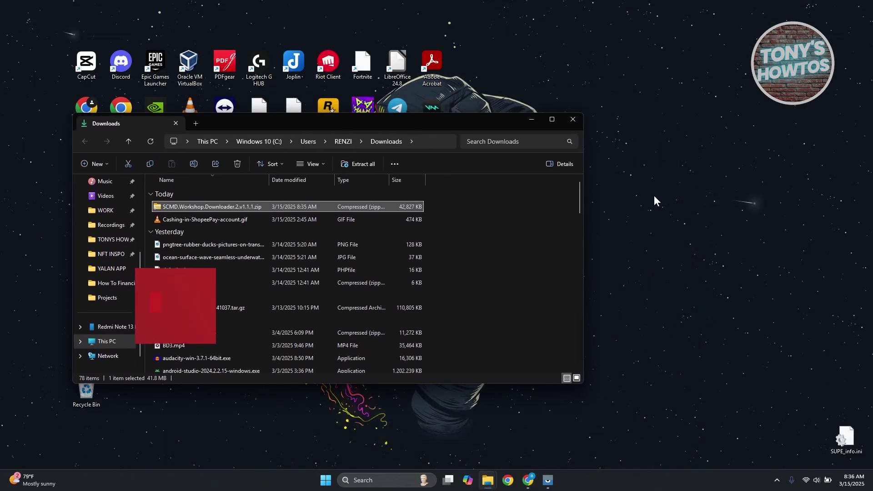
right_click(645, 210)
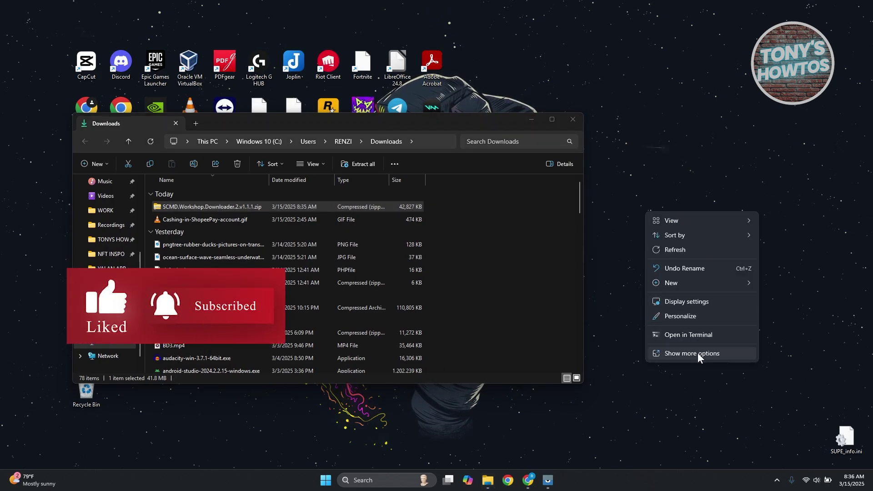
mouse_move(698, 280)
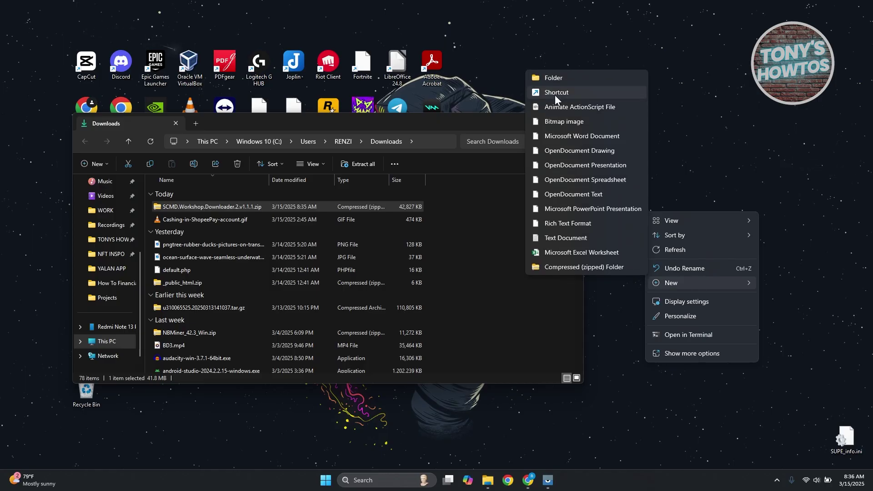
click(569, 77)
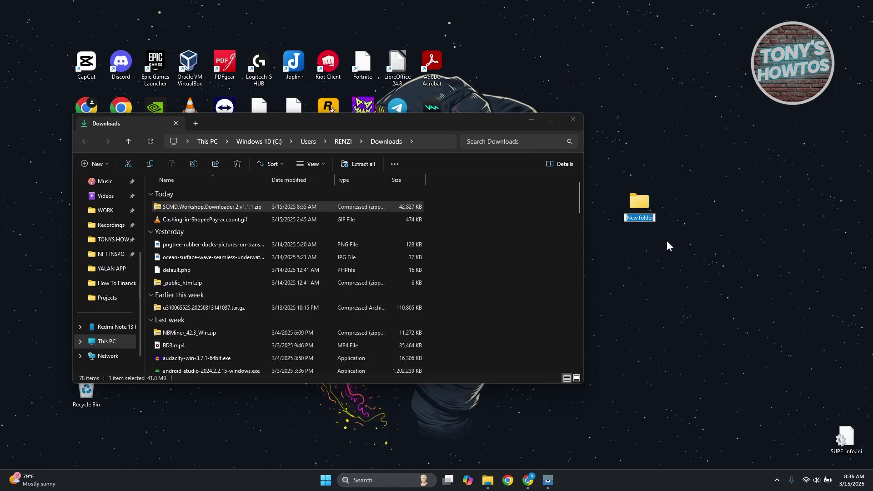
click(649, 207)
double_click(645, 200)
Step: Copy the SCMD Workshop Downloader 2 v1.1.1 folder from the zip into New folder
drag(321, 139, 622, 141)
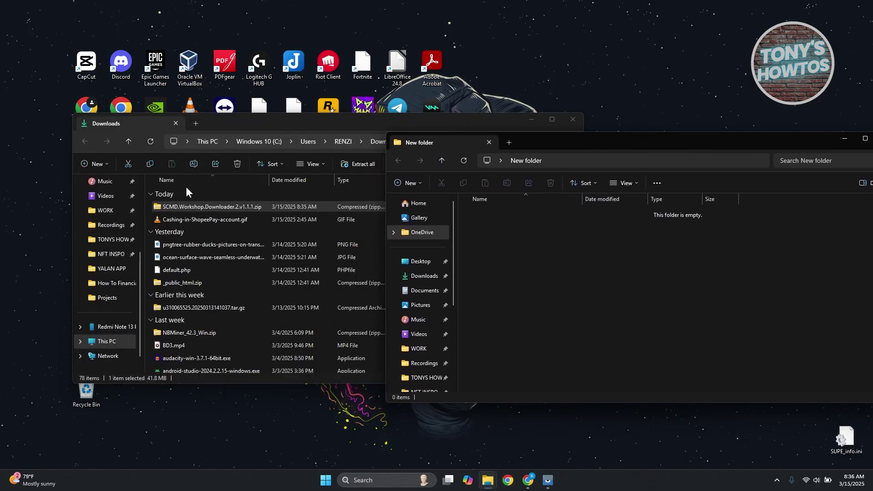
double_click(166, 207)
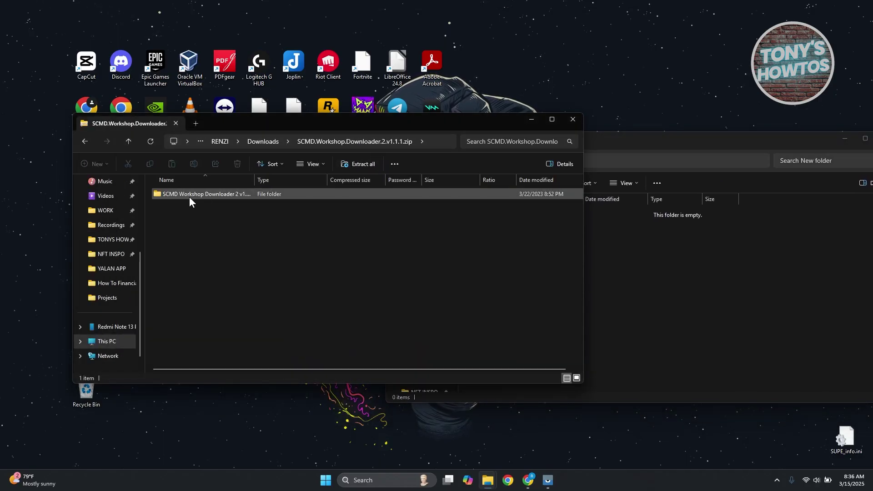
drag(509, 222, 674, 266)
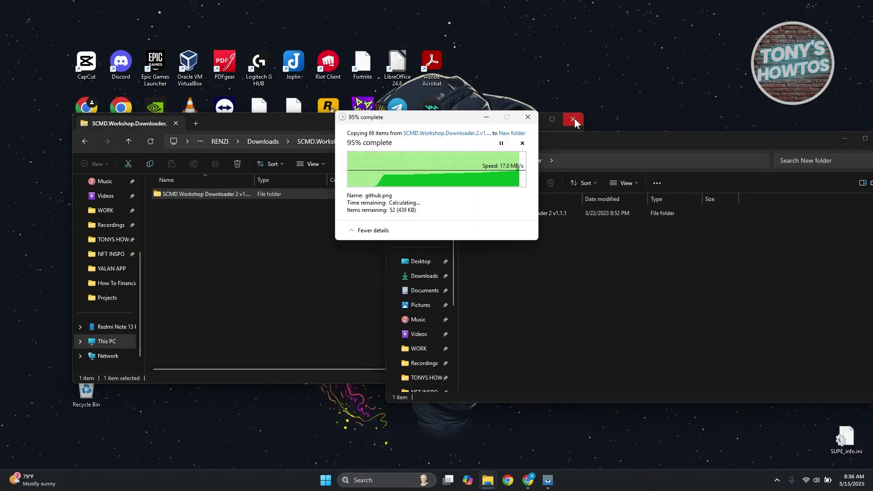
click(574, 118)
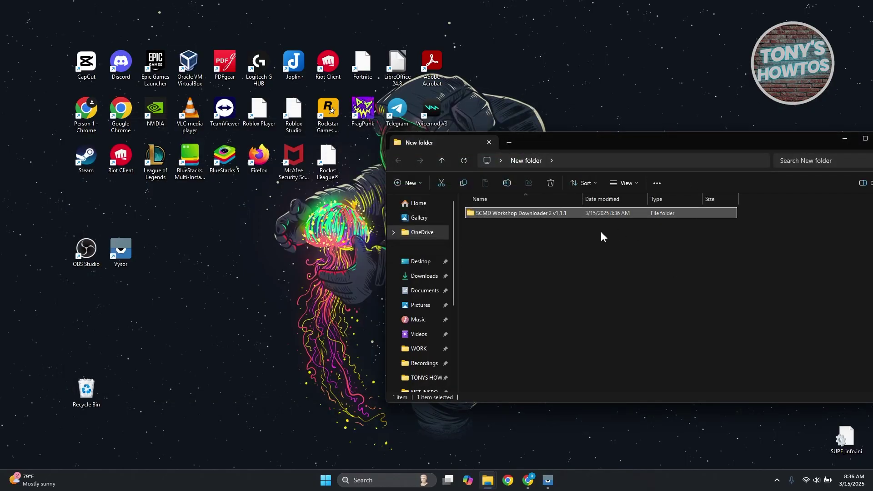
Step: Run SCMD Workshop Downloader 2.exe from the v1.1.1 folder, choosing Run anyway on SmartScreen
double_click(470, 214)
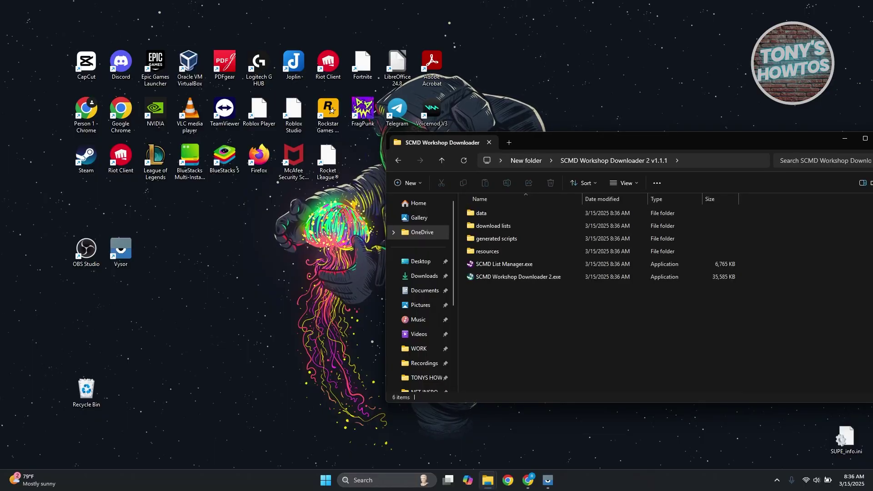
double_click(520, 275)
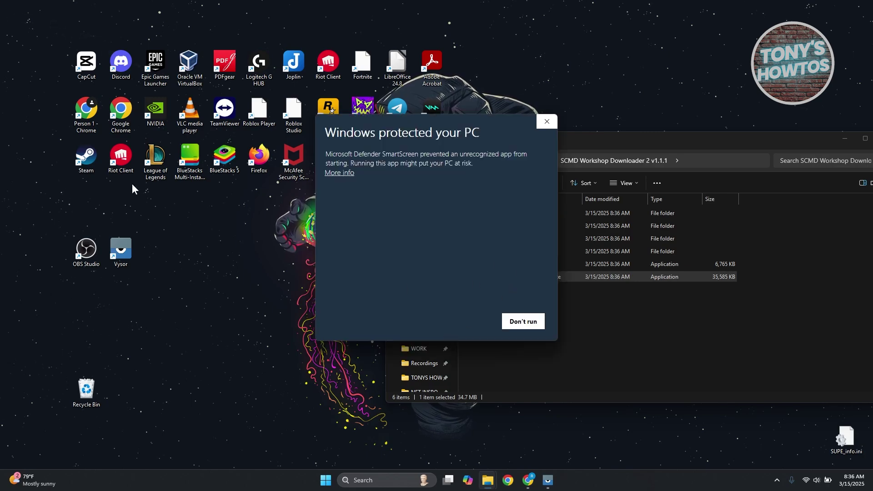
click(341, 173)
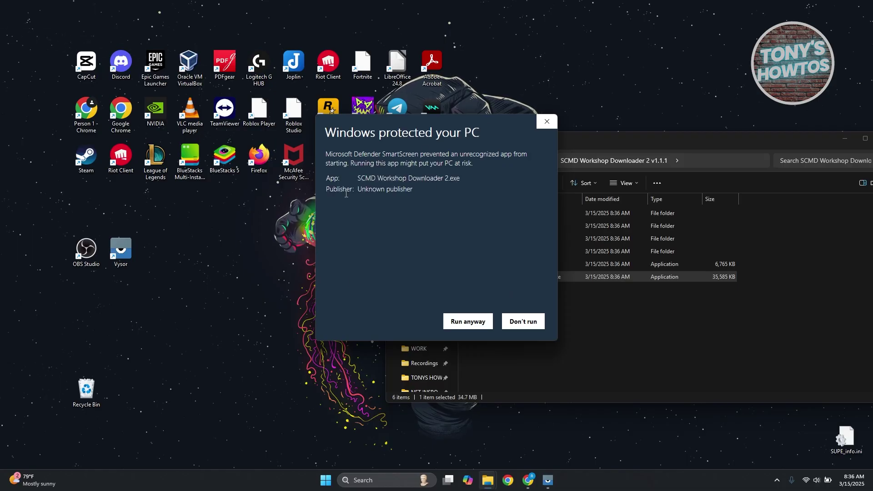
click(461, 323)
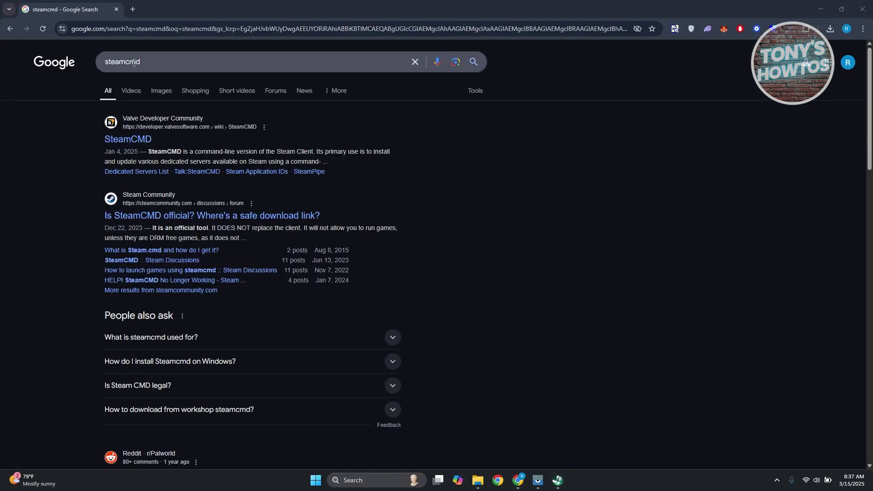
Step: Download the Windows steamcmd.zip from the SteamCMD wiki page and show it in Downloads
click(135, 139)
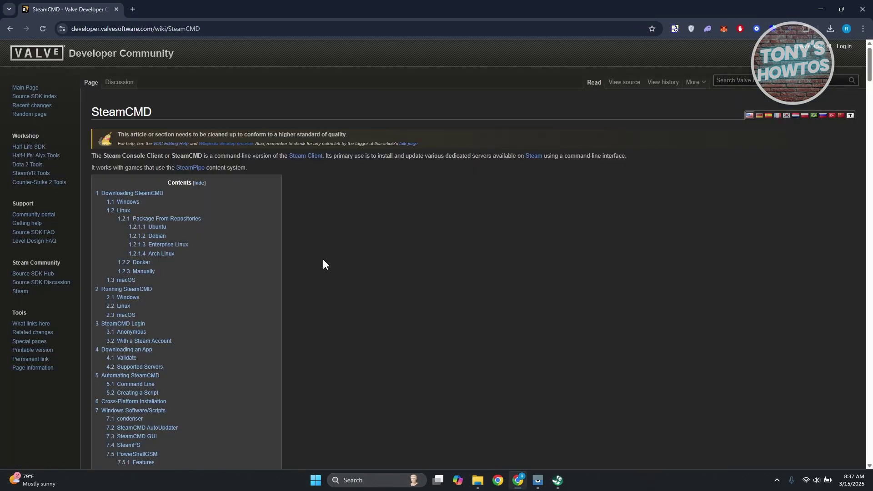
scroll(345, 264, down, 10)
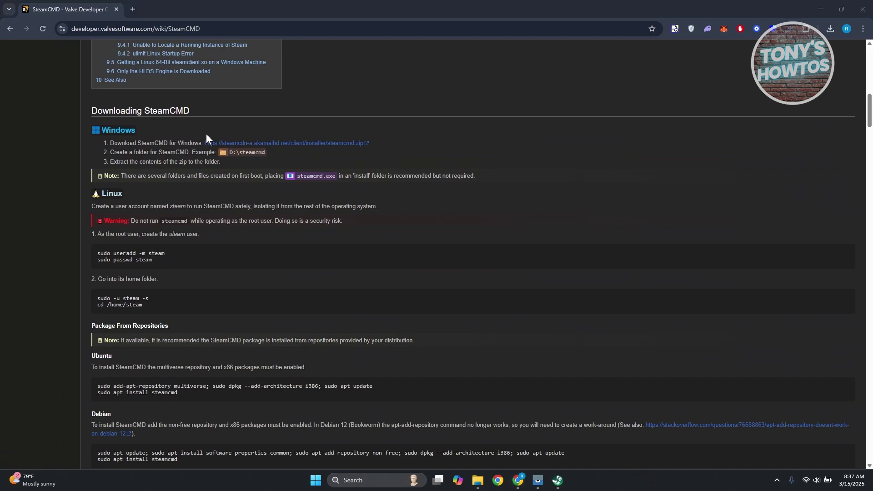
click(213, 143)
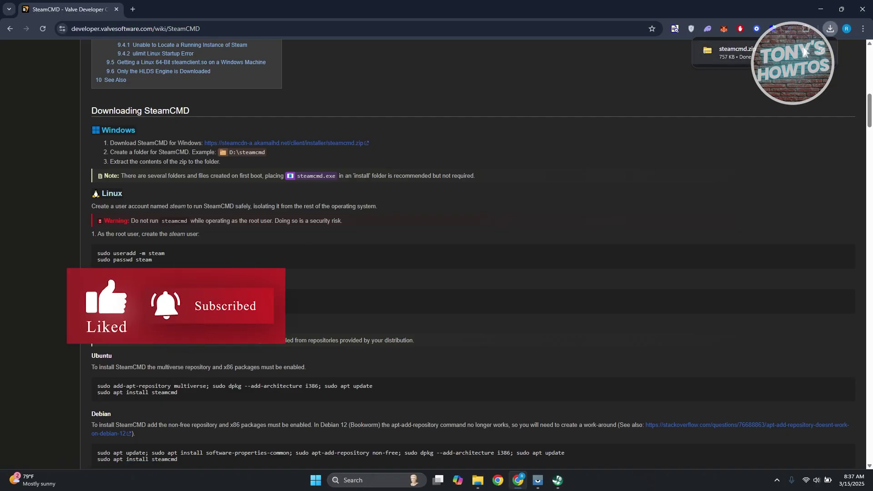
click(805, 53)
Step: Close the Downloads File Explorer window, keeping the SCMD folder window open
click(821, 9)
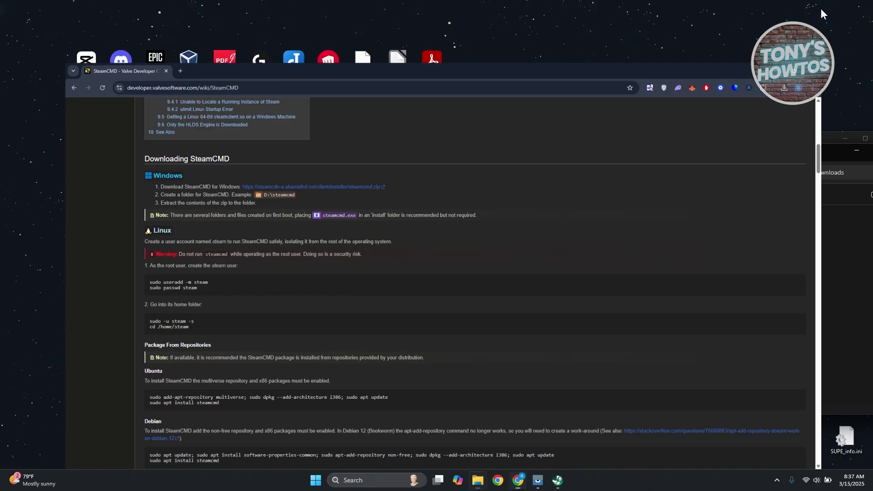
drag(649, 143, 351, 88)
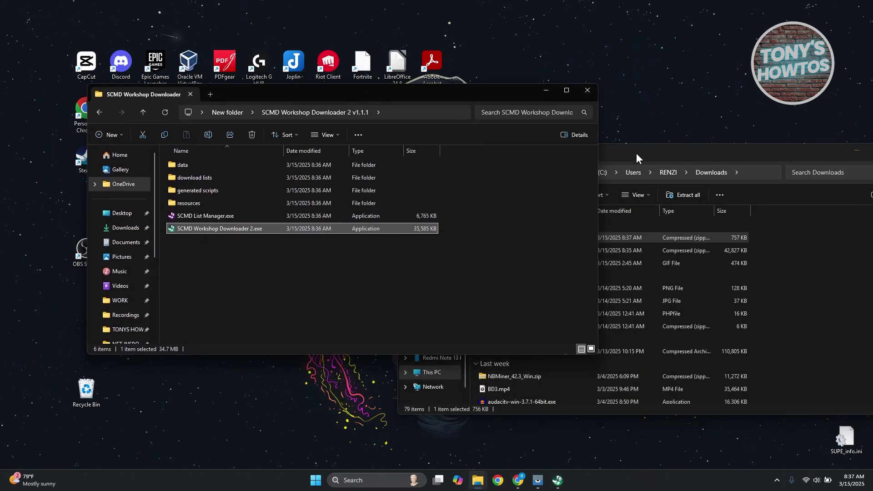
drag(636, 152, 364, 166)
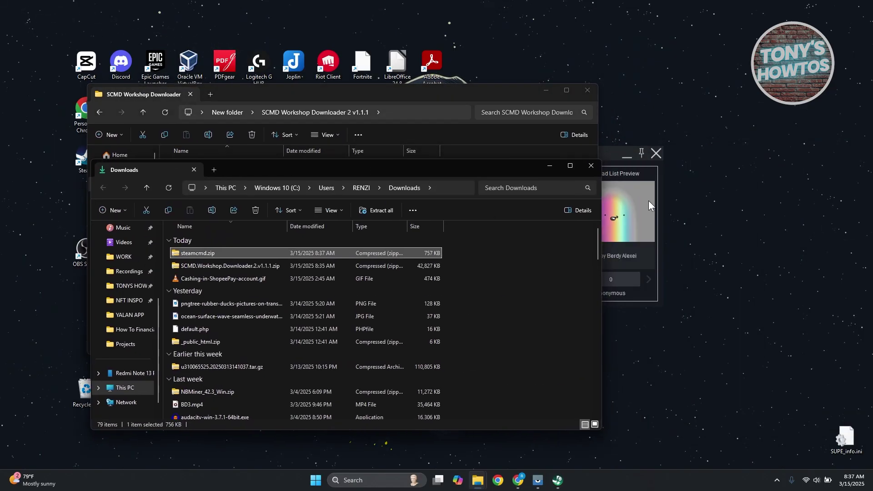
click(590, 166)
Step: Minimize the downloader's preview window and reopen the desktop New folder
click(479, 485)
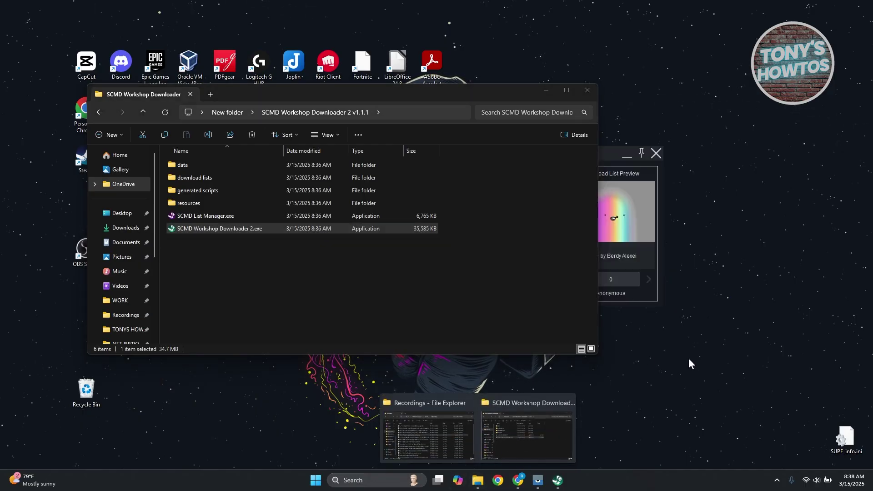
click(626, 158)
double_click(641, 205)
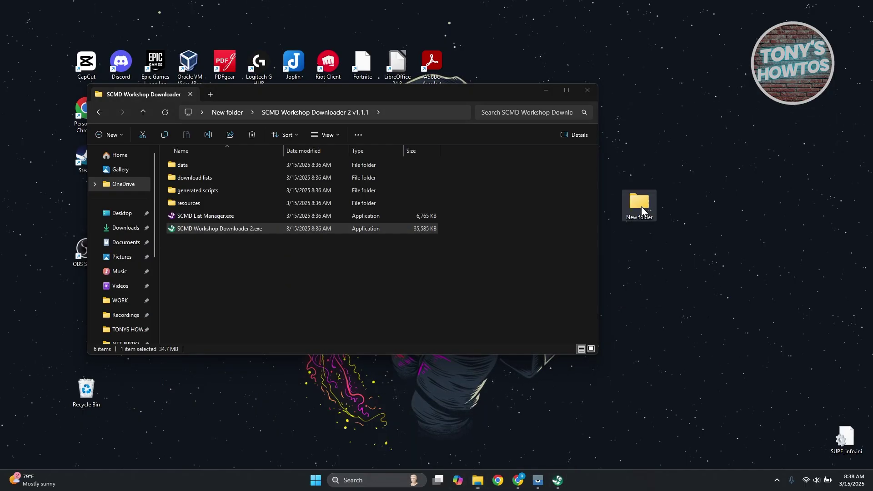
drag(269, 170, 528, 101)
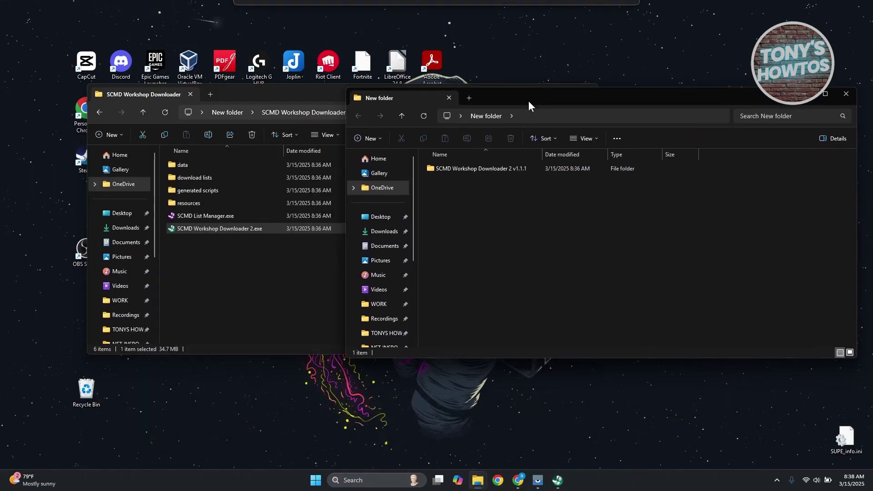
Step: Create an empty subfolder with the default name 'New folder'
right_click(484, 242)
mouse_move(534, 302)
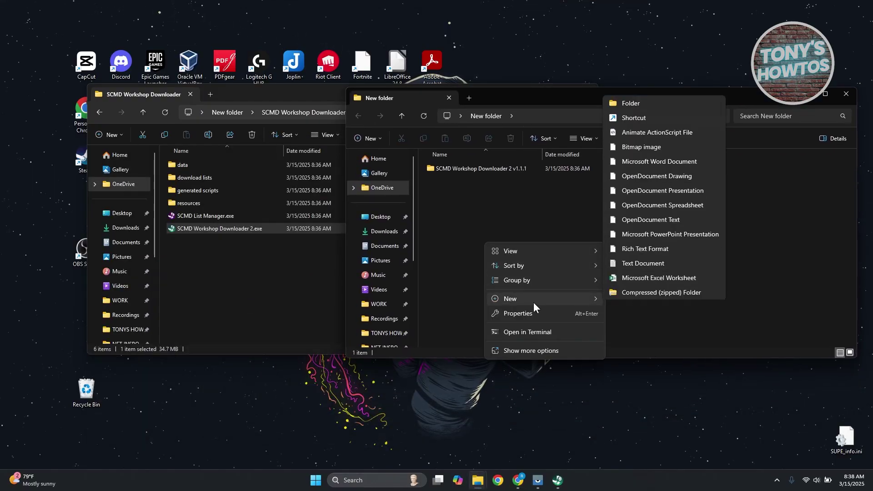
click(633, 94)
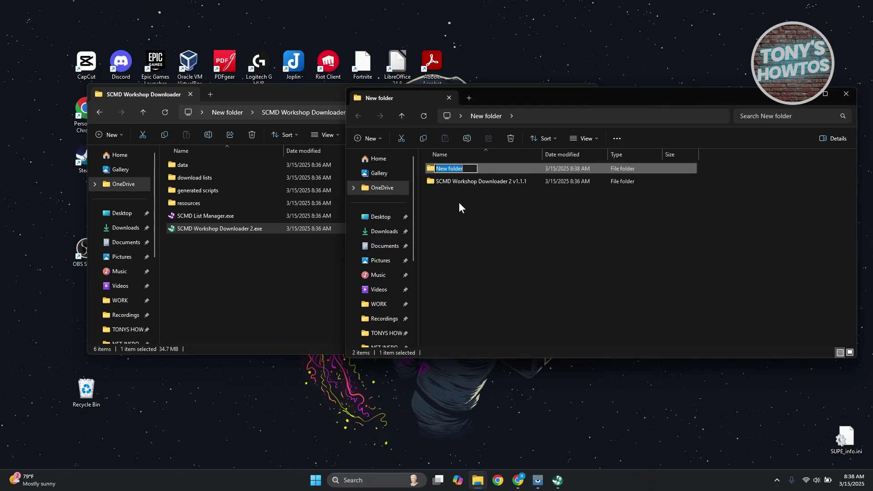
click(455, 227)
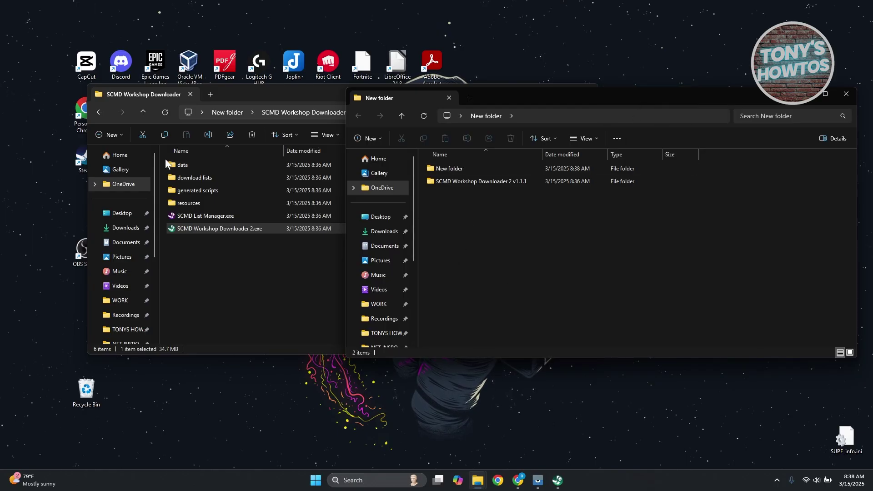
drag(166, 160, 278, 255)
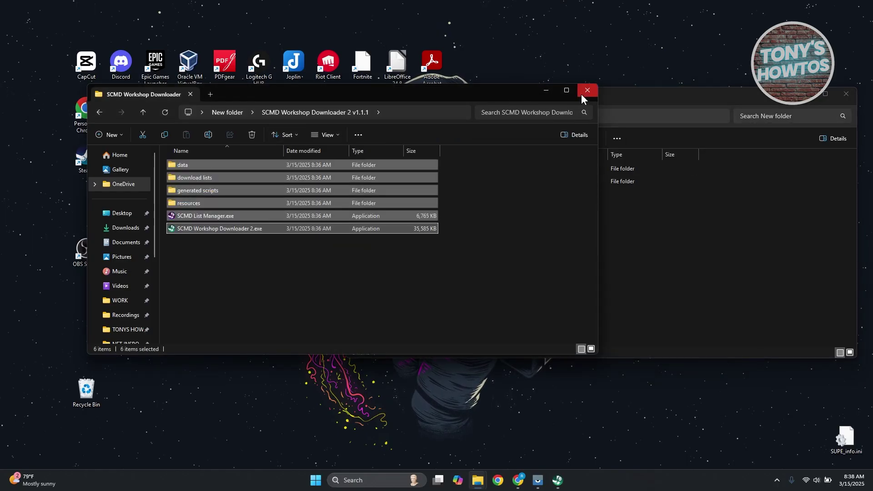
click(99, 112)
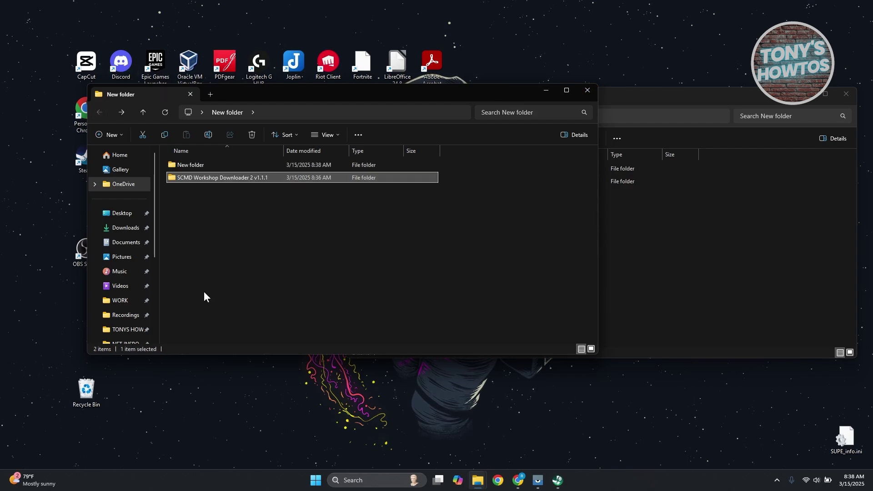
Step: Copy steamcmd.exe from steamcmd.zip into the SCMD Workshop Downloader 2 v1.1.1 folder
click(127, 228)
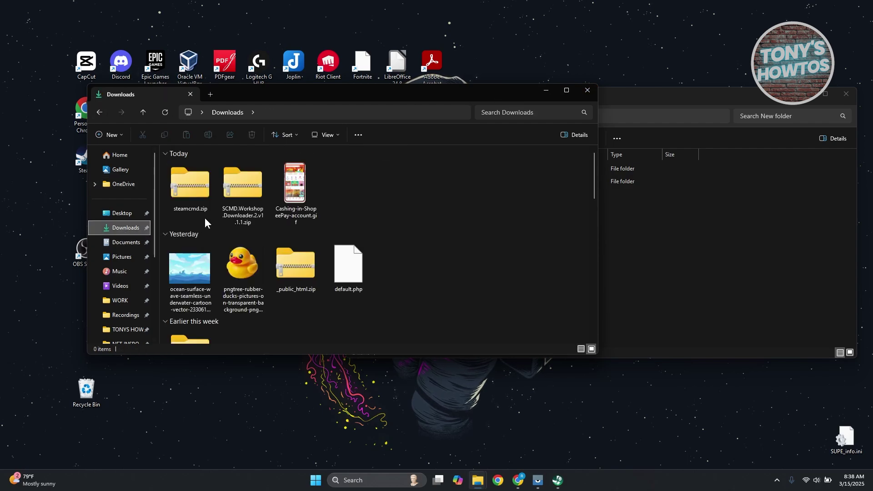
double_click(191, 179)
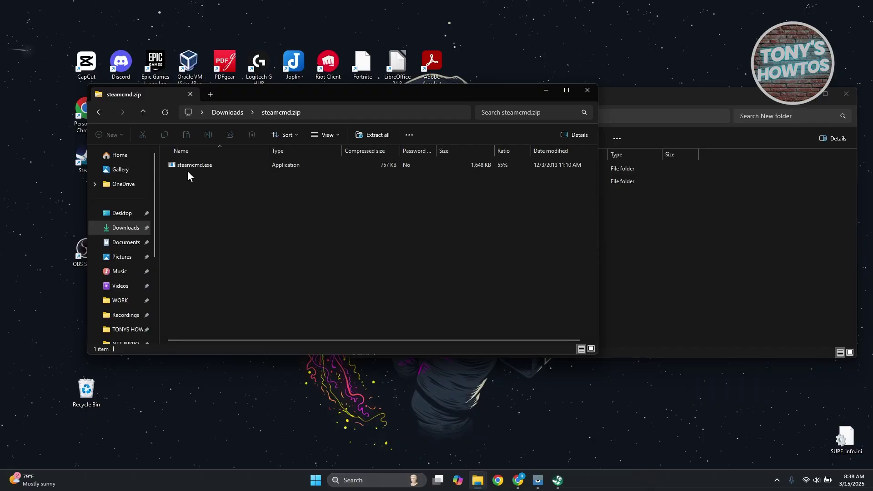
drag(191, 166, 623, 176)
double_click(522, 181)
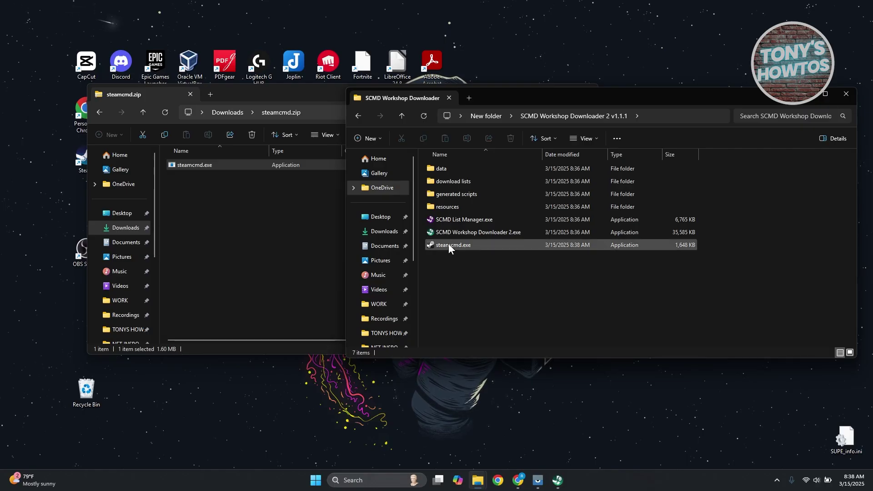
Step: Copy steamcmd.exe into the new empty subfolder as well
click(362, 115)
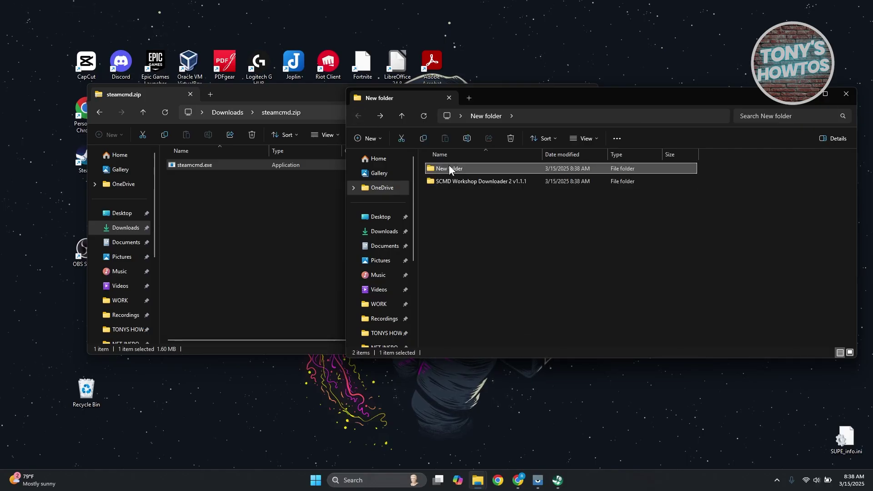
double_click(449, 167)
drag(182, 167, 569, 243)
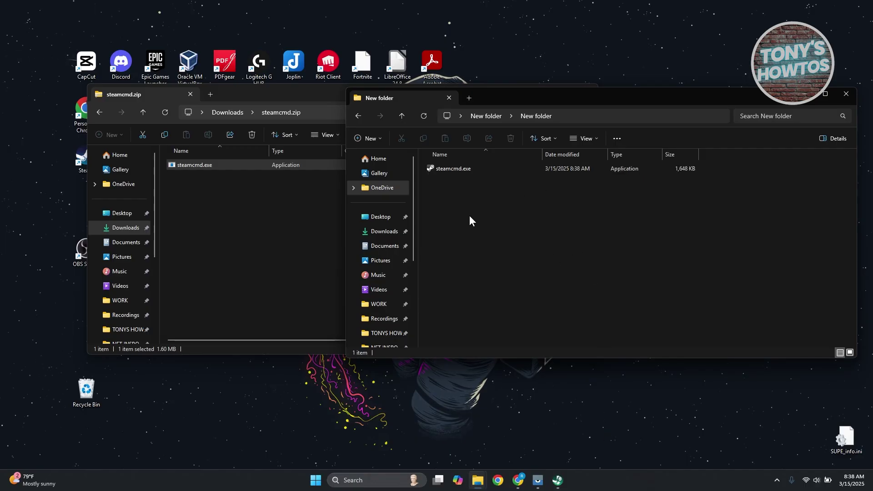
click(315, 98)
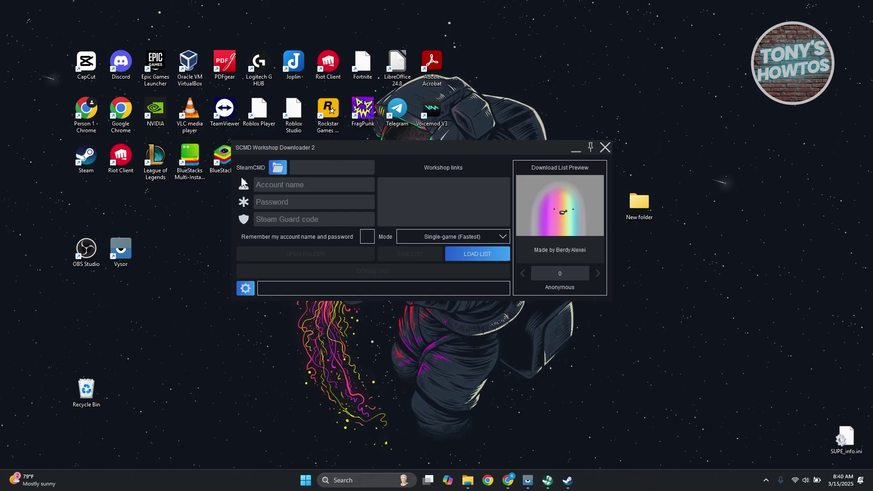
Step: Browse the SteamCMD field to steamcmd.exe inside the v1.1.1 folder and confirm it
click(278, 168)
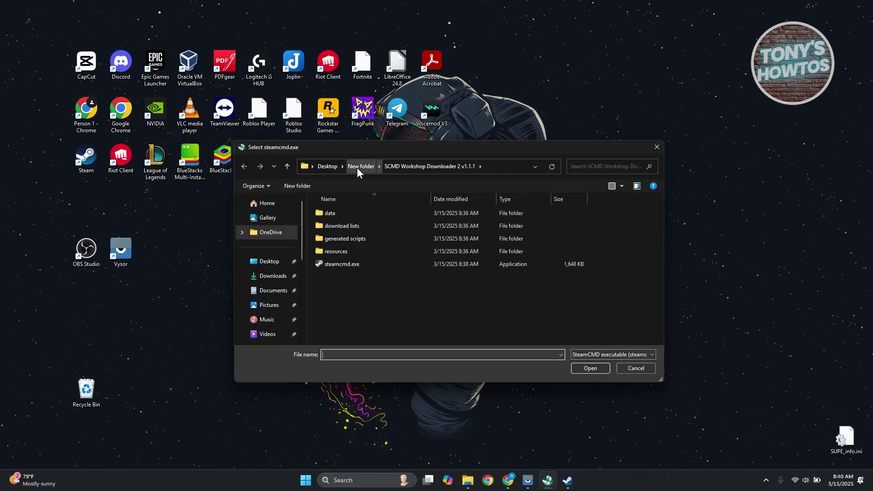
click(348, 268)
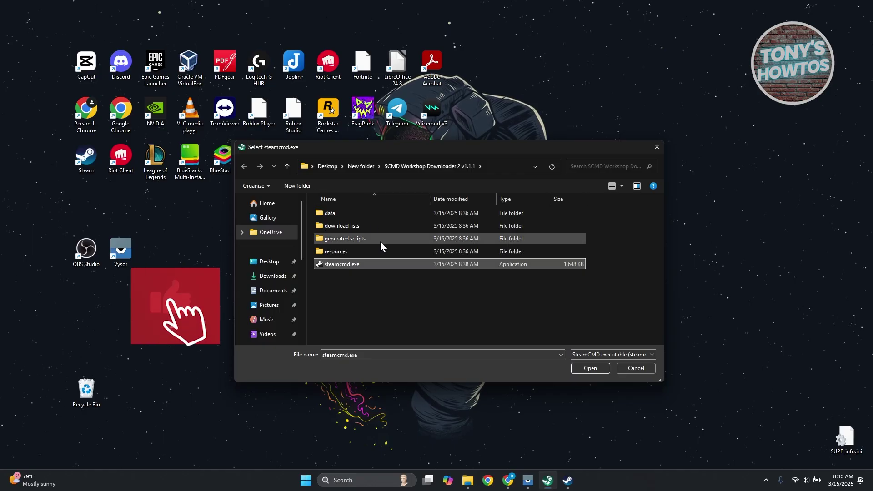
click(591, 368)
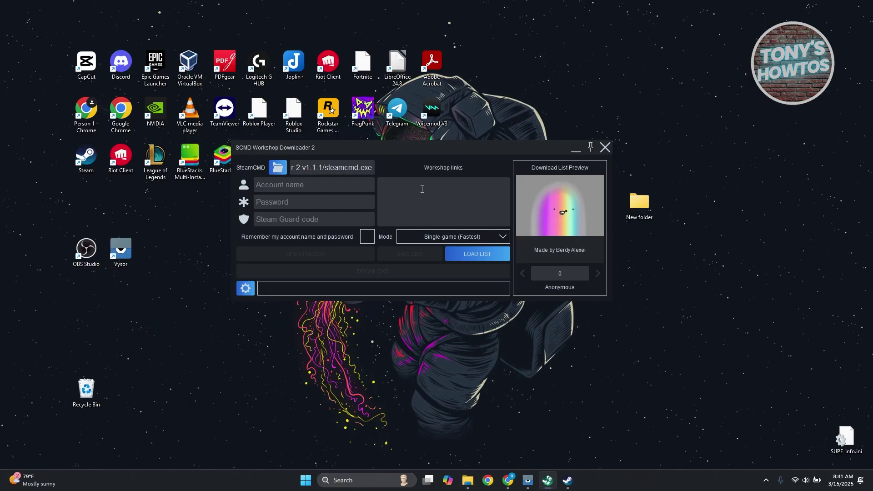
Step: Open the '86 Chevrolet CUCVs + M101A2 Trailer item in Steam's Project Zomboid Workshop
click(474, 207)
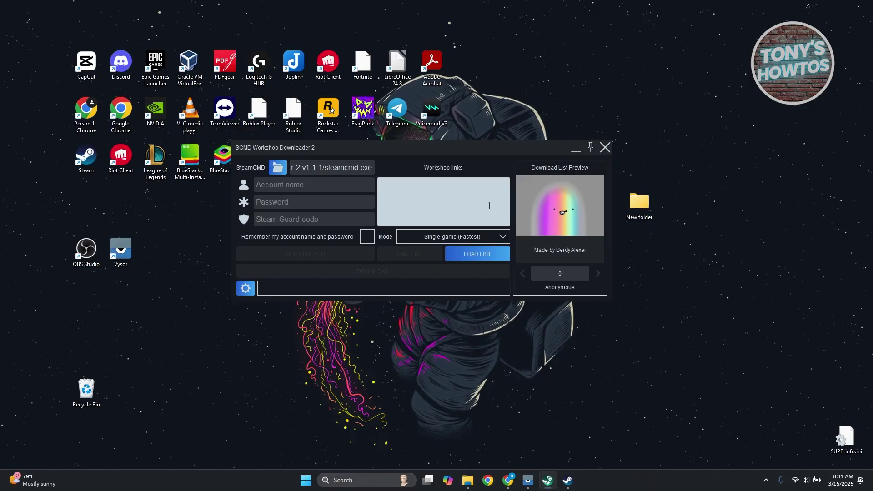
click(568, 480)
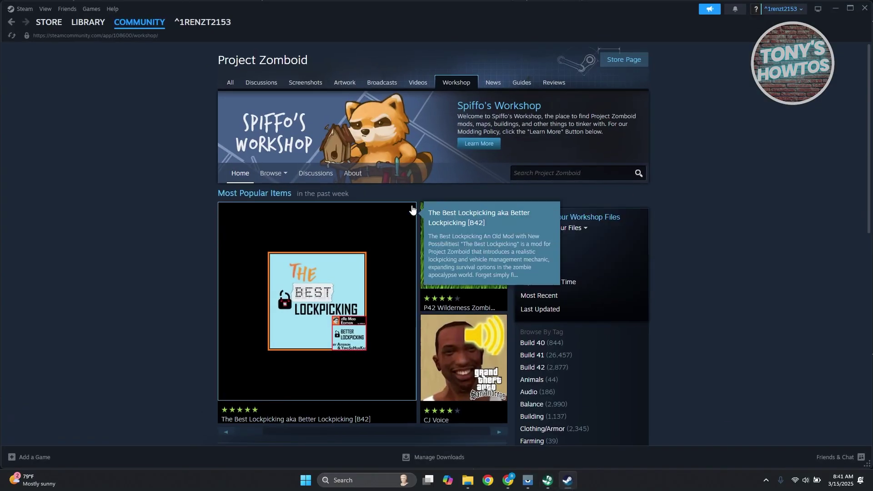
scroll(403, 141, down, 5)
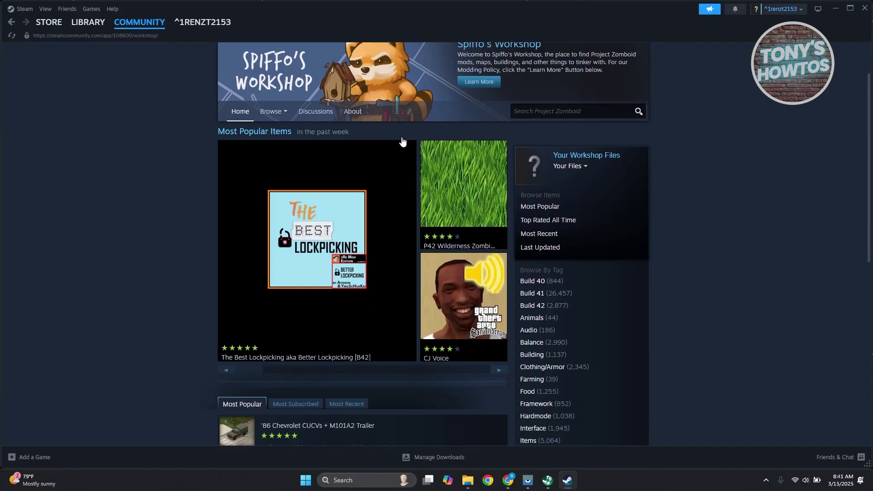
scroll(387, 370, down, 5)
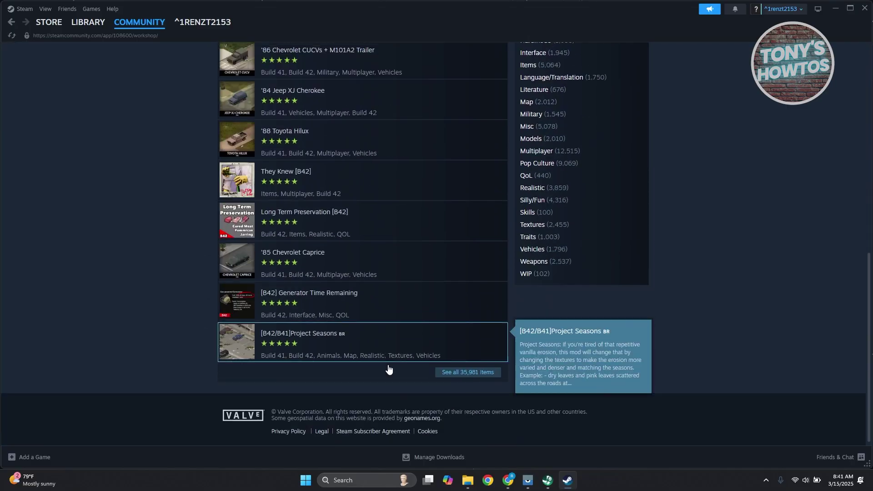
scroll(389, 359, up, 5)
click(432, 277)
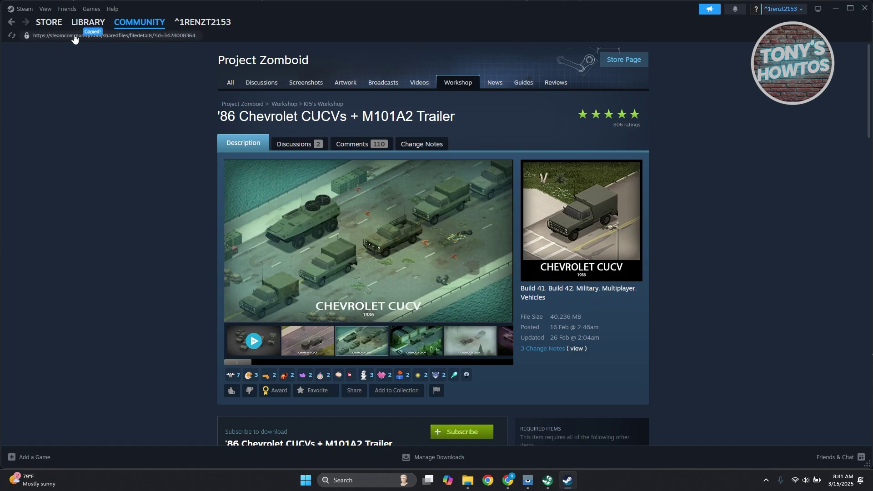
click(549, 480)
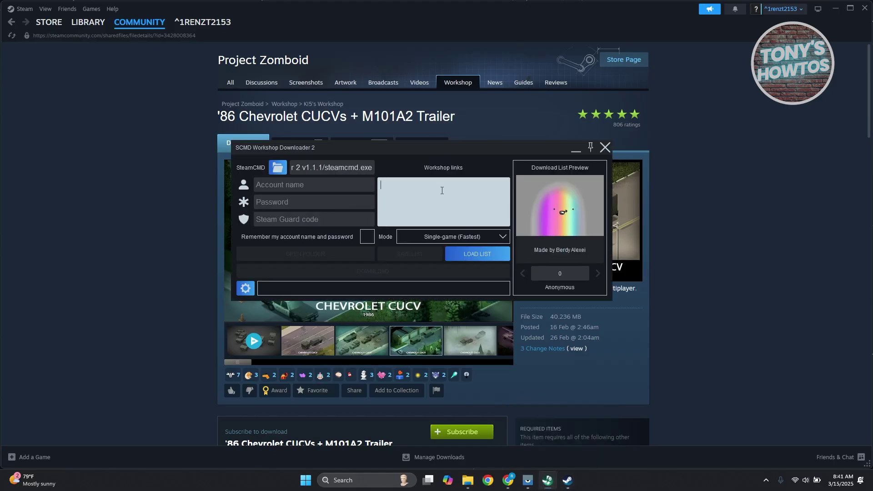
Step: Paste the copied workshop link into Workshop links and keep Single-game (Fastest) mode
key(ctrl+v)
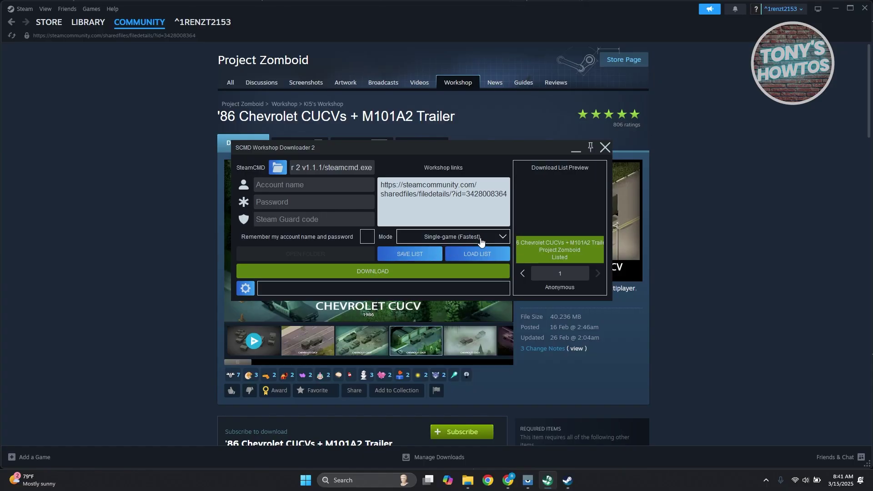
drag(384, 145, 435, 170)
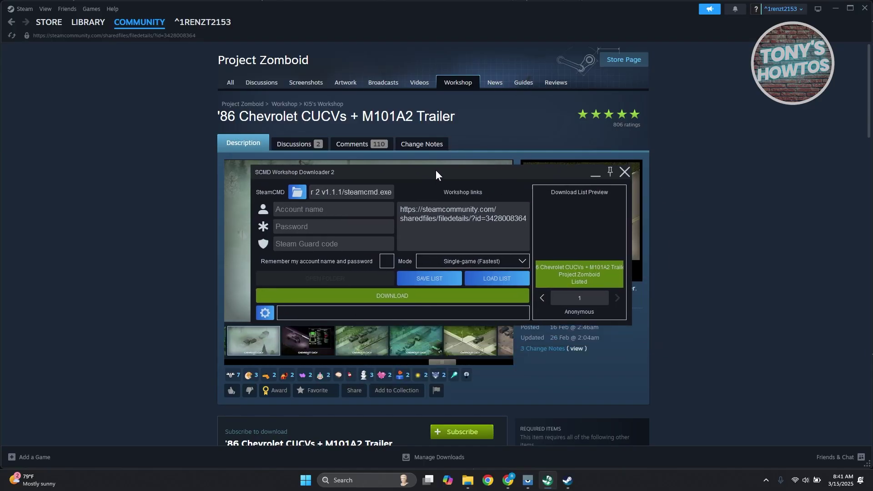
click(448, 263)
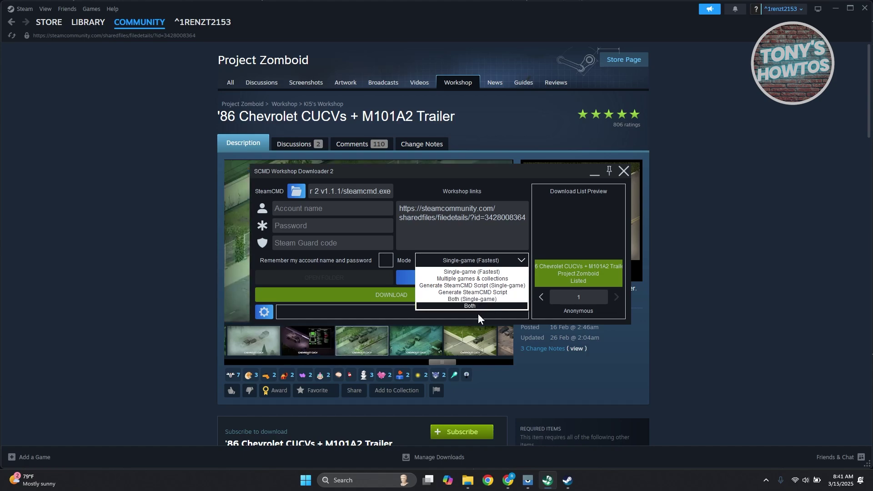
click(520, 266)
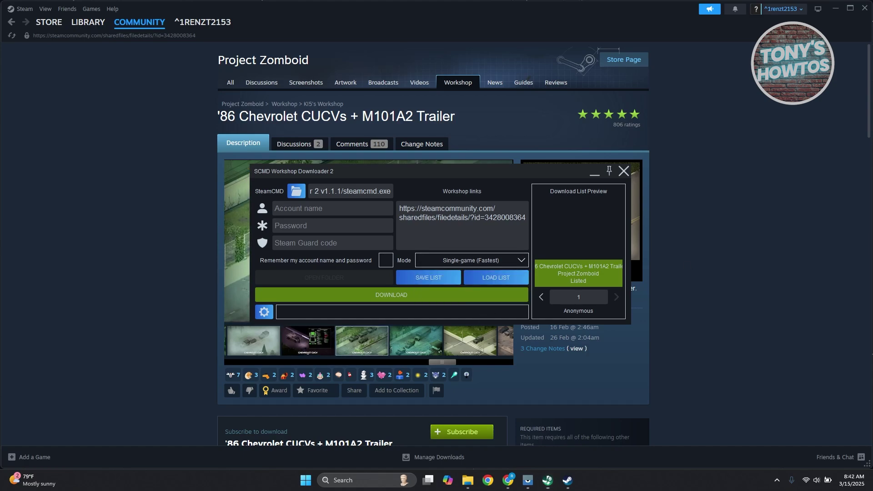